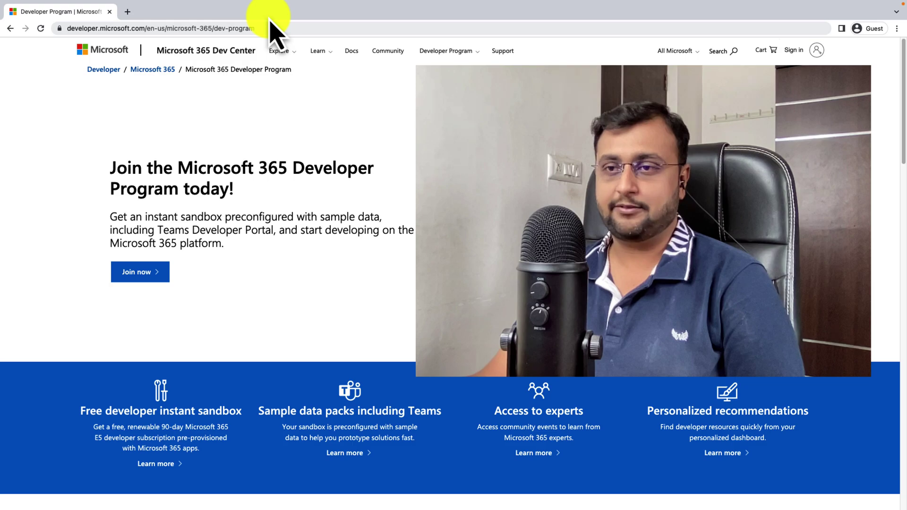
Step: Join the Developer Program by signing in with the Microsoft account e-mail and password, staying signed in
click(146, 272)
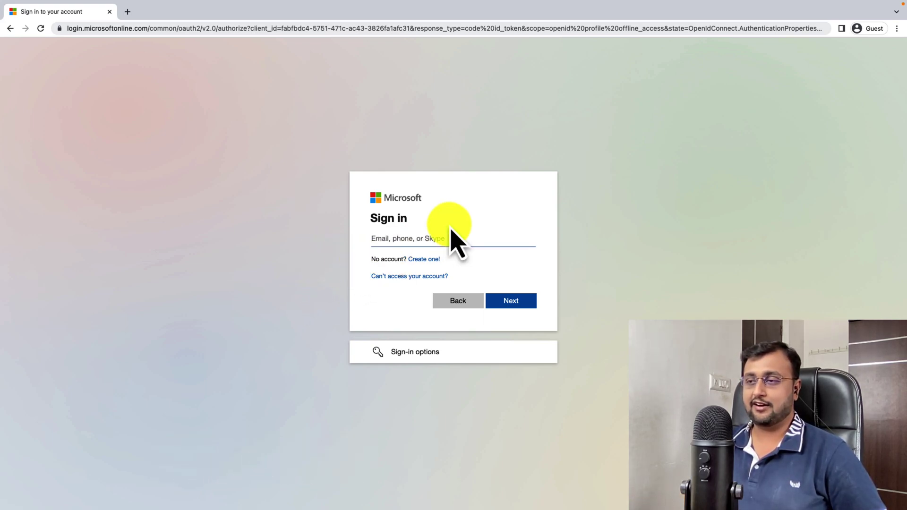
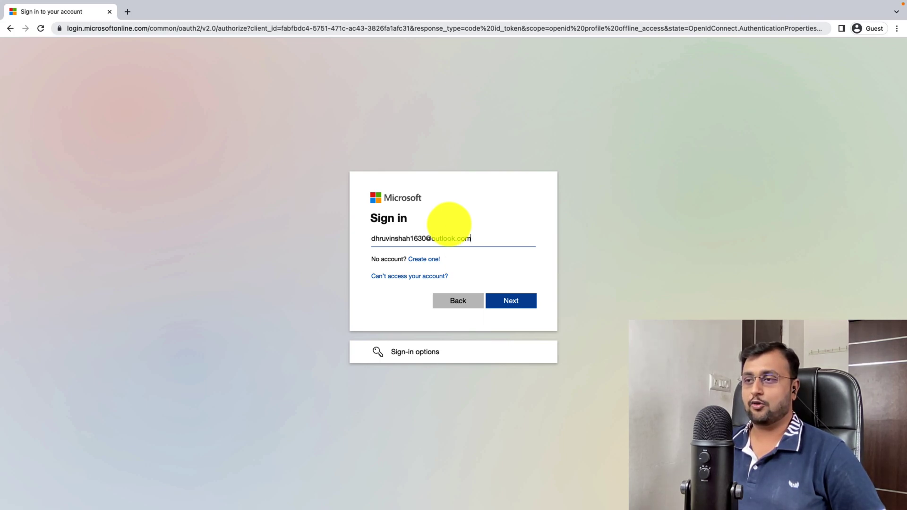
key(Return)
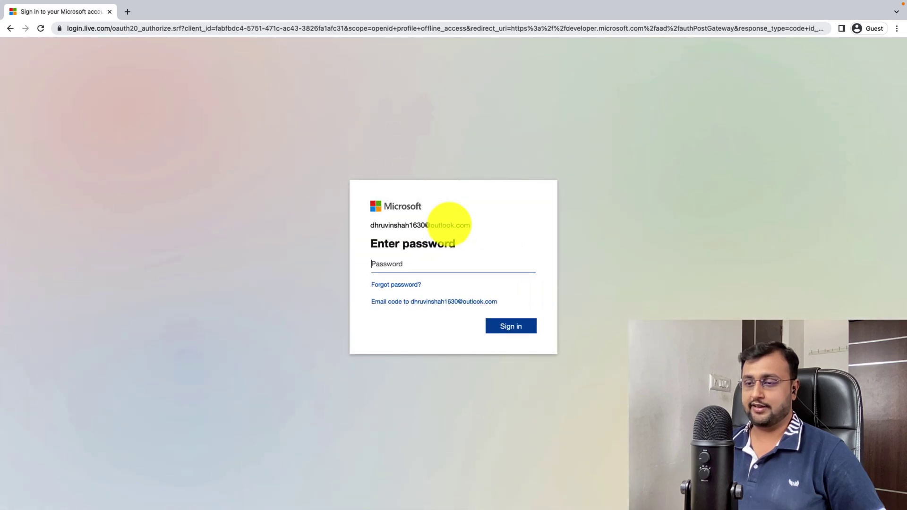
text(•••••••••••)
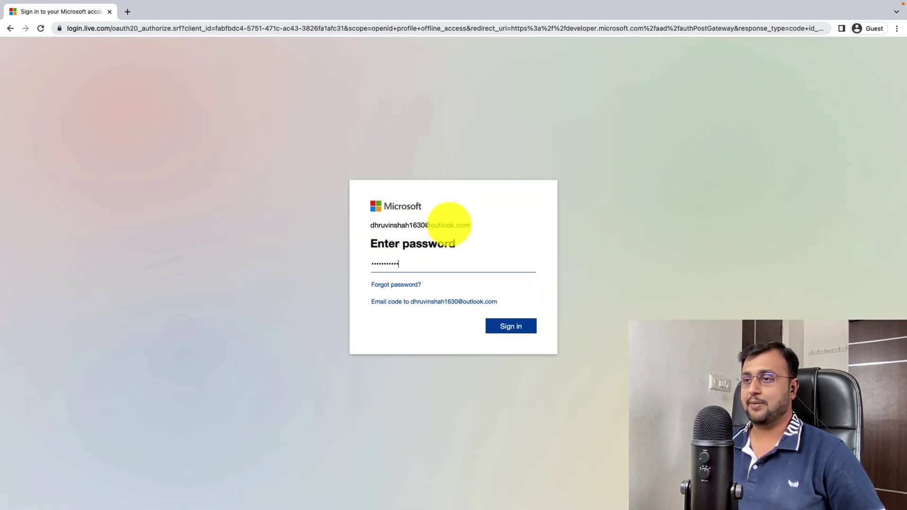
key(Return)
click(532, 326)
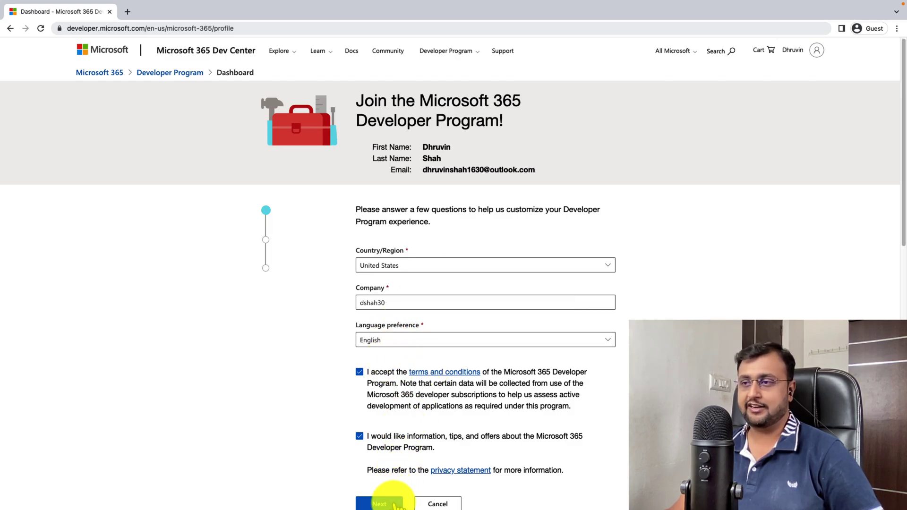
Step: Submit the country and terms page and choose Personal projects as the development focus
click(396, 505)
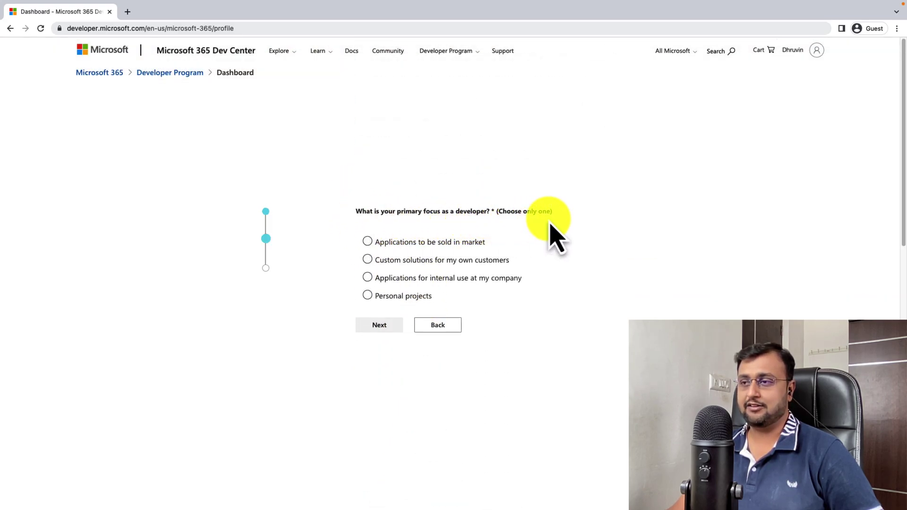
click(392, 298)
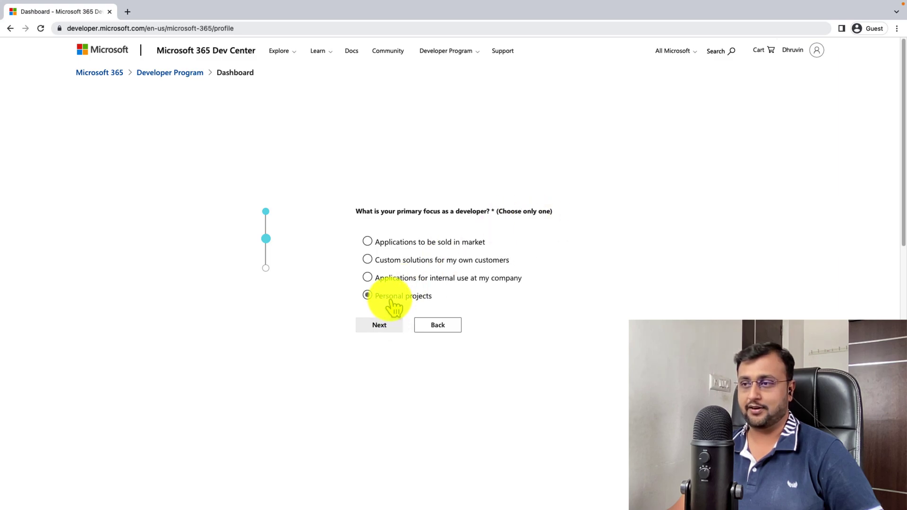
click(387, 327)
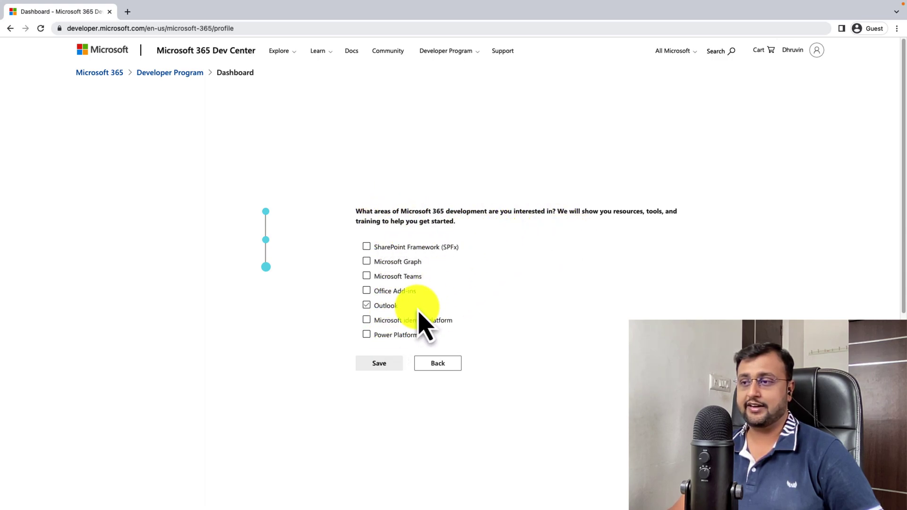
Step: Select Power Platform, SPFx, Microsoft Teams and Outlook as interests and save the profile
click(366, 335)
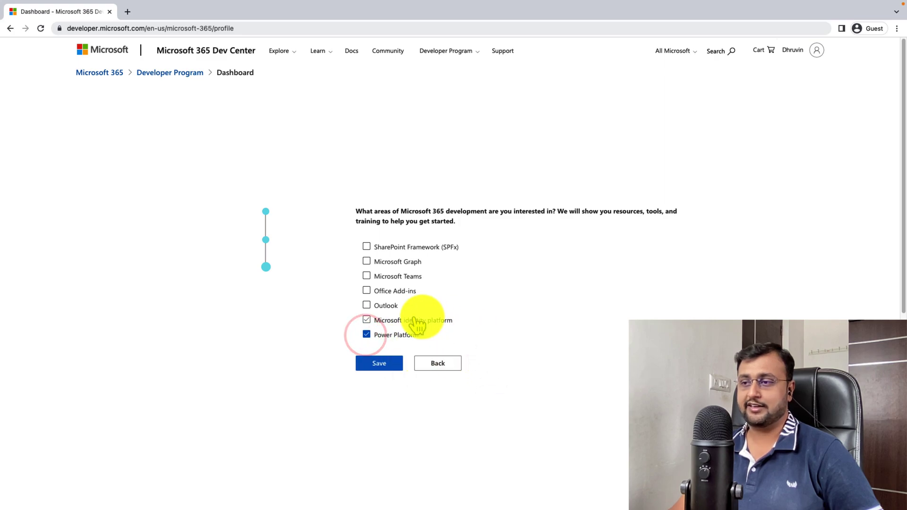
click(366, 246)
click(366, 276)
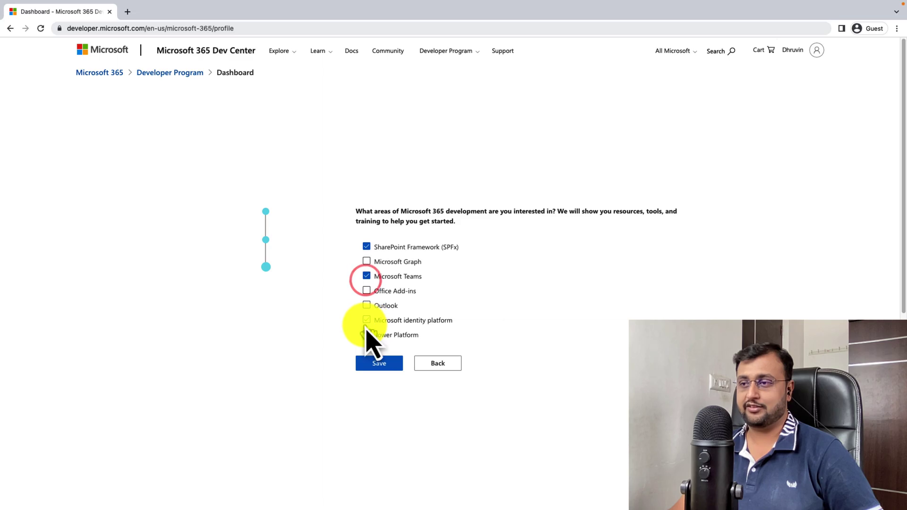
click(366, 305)
click(379, 364)
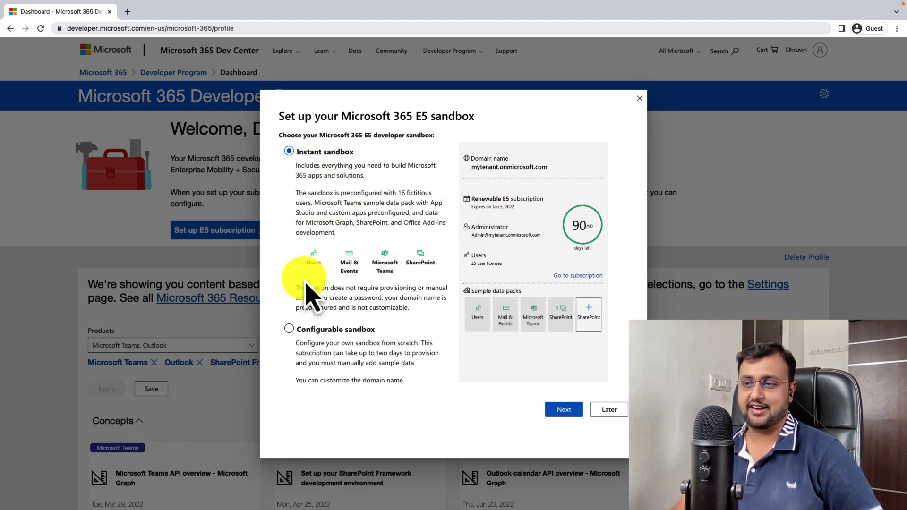
Step: Switch the E5 sandbox type from Instant sandbox to Configurable sandbox
click(289, 330)
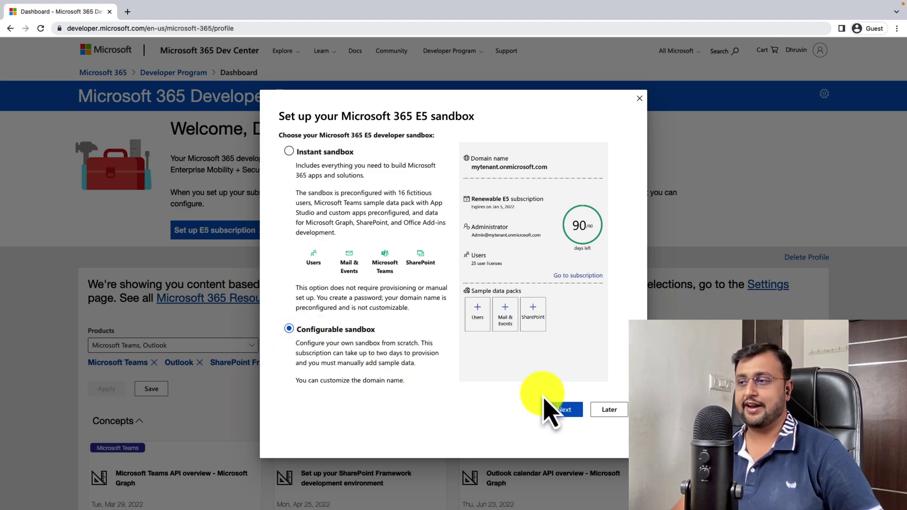
Step: Open the configurable sandbox form and enter the admin username
click(572, 411)
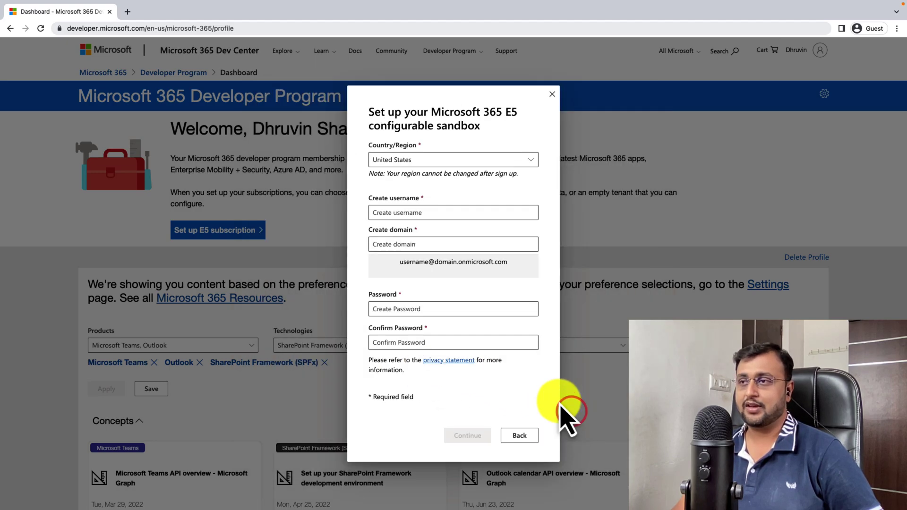
click(424, 212)
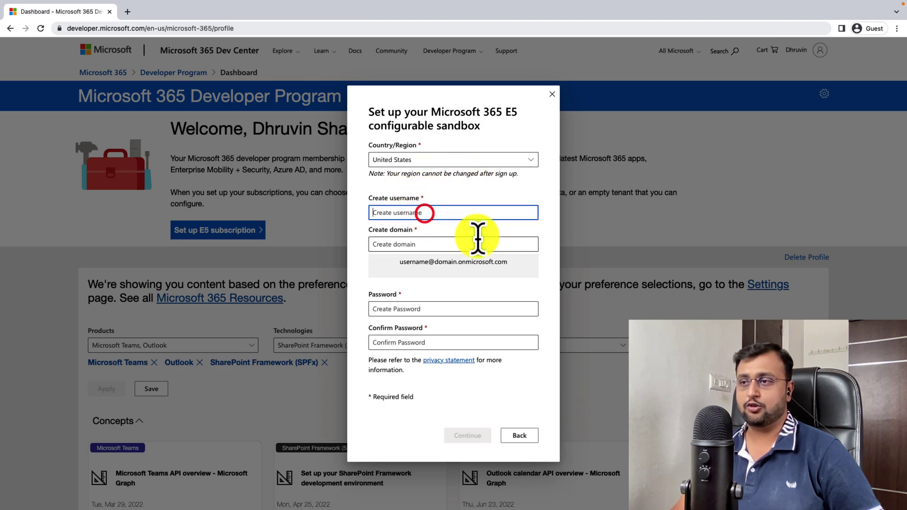
click(432, 245)
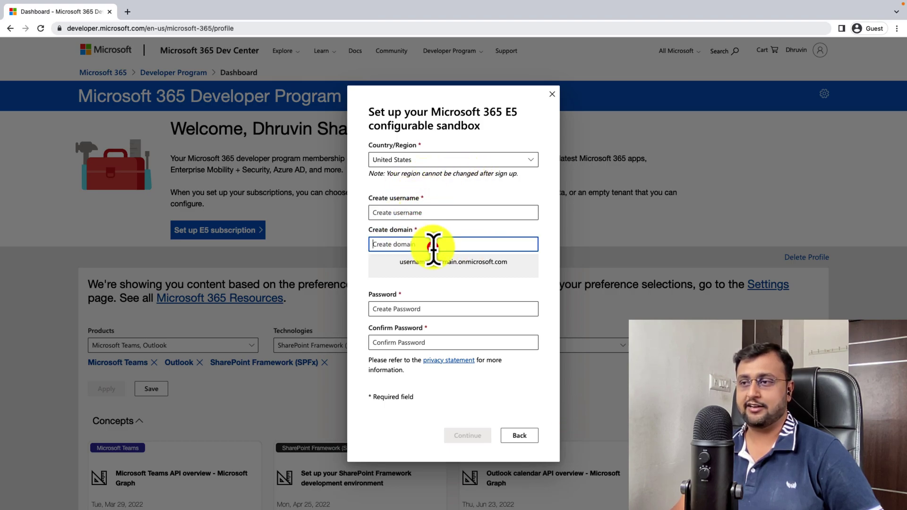
click(417, 309)
click(417, 343)
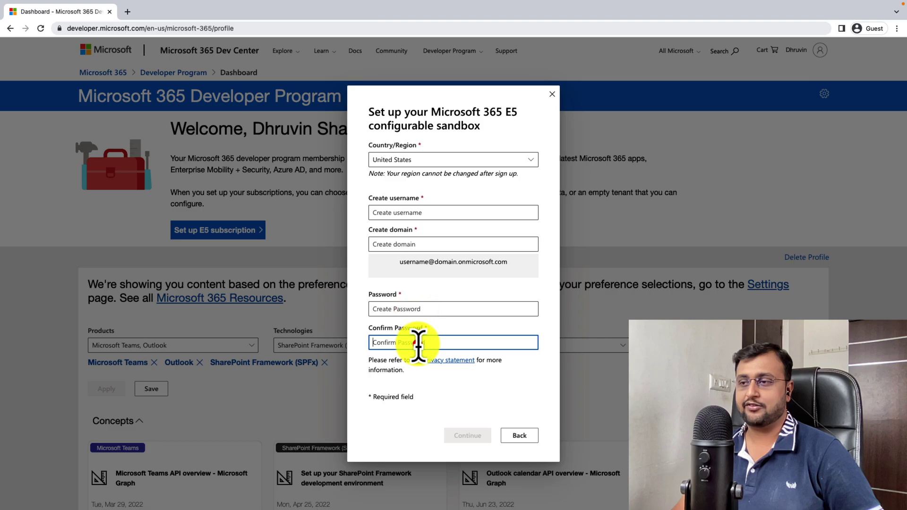
click(408, 213)
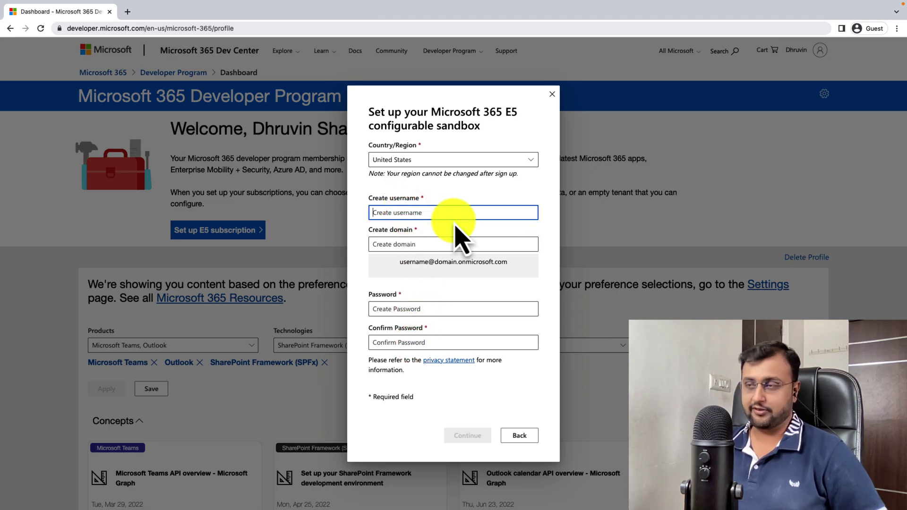
text(dh)
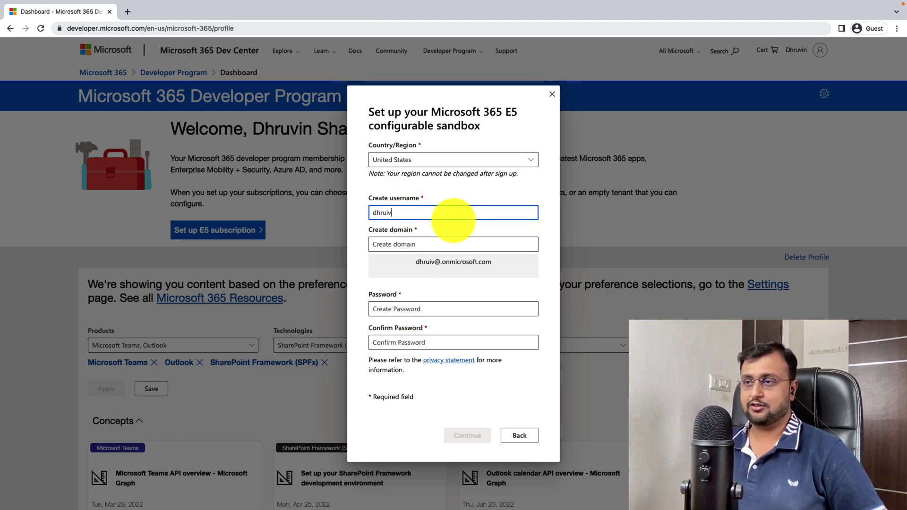
text(ruvinshah)
key(Tab)
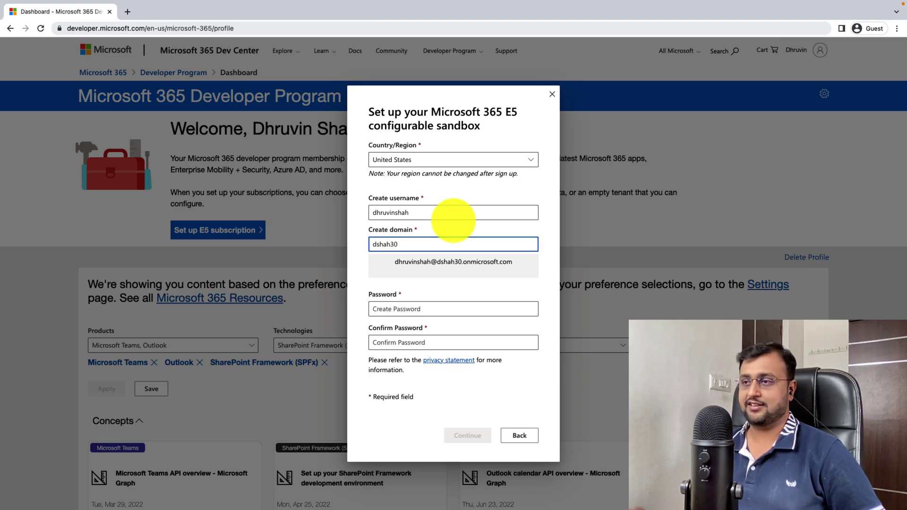
Step: Copy the admin sign-in address, enter and confirm the sandbox password, and submit the form
click(472, 308)
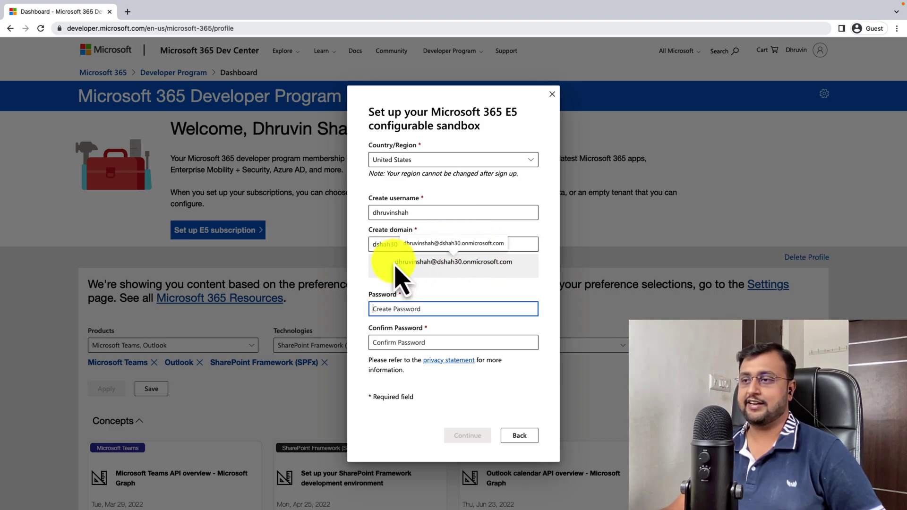
drag(395, 262, 518, 273)
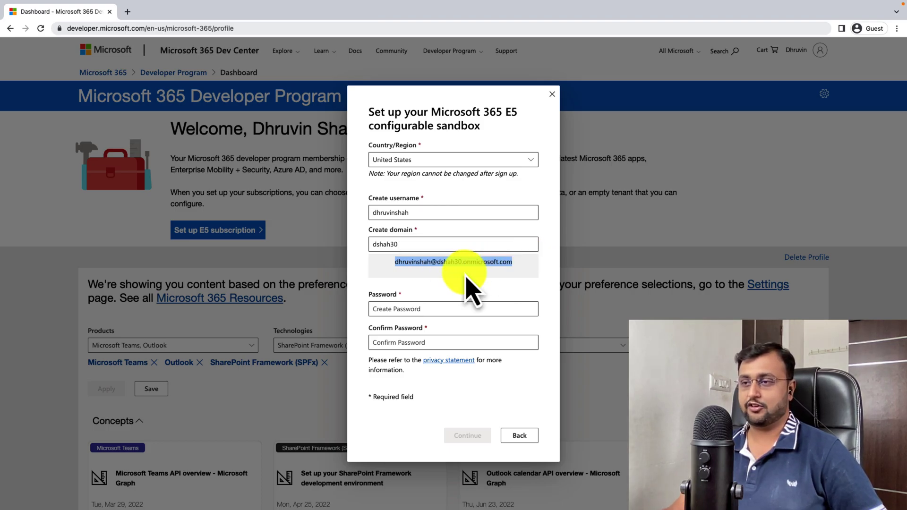
click(439, 311)
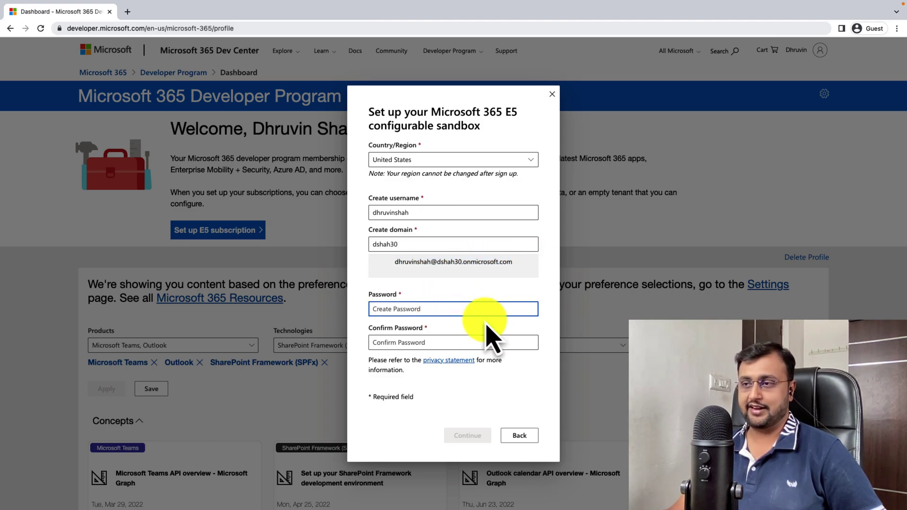
key(ctrl+v)
key(Tab)
key(ctrl+v)
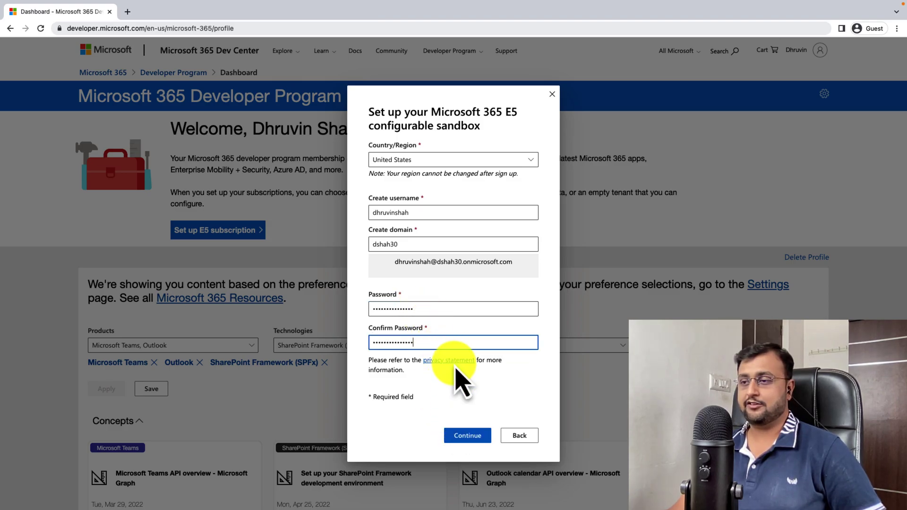
click(468, 436)
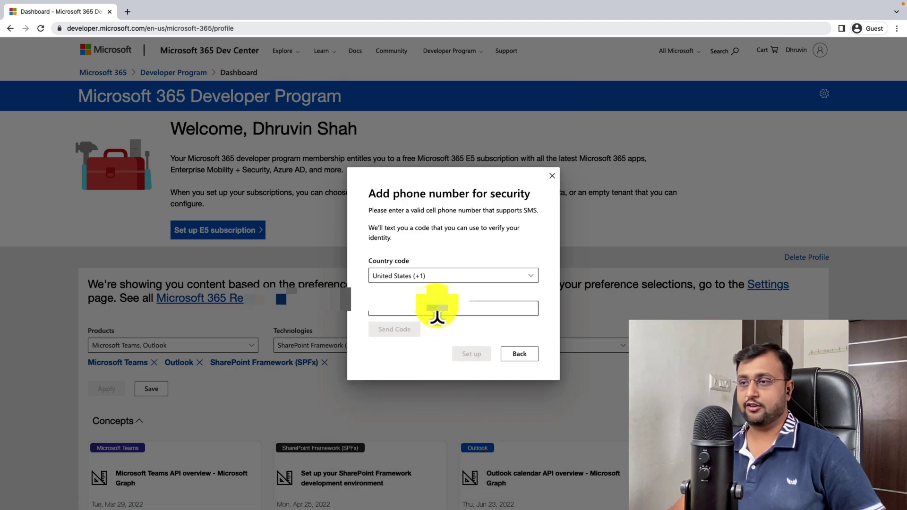
Step: Verify an India phone number with the SMS code and create the E5 subscription
click(468, 279)
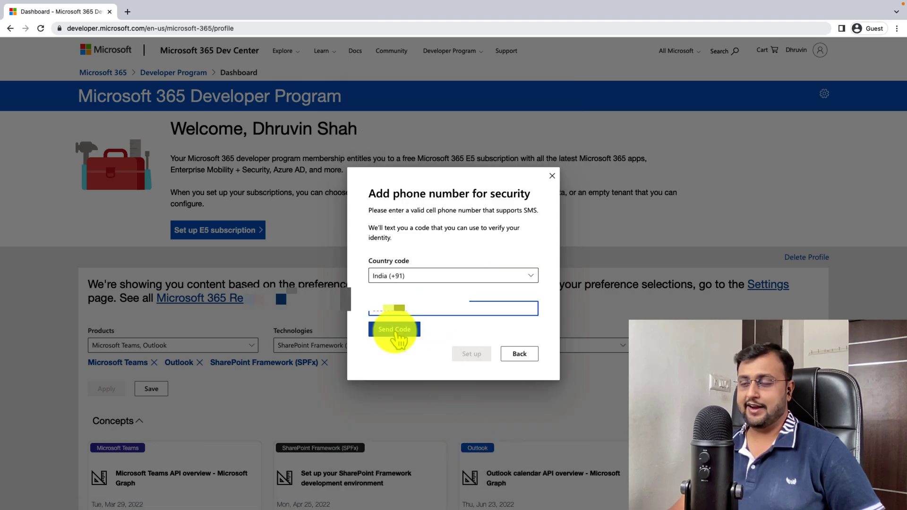
click(394, 331)
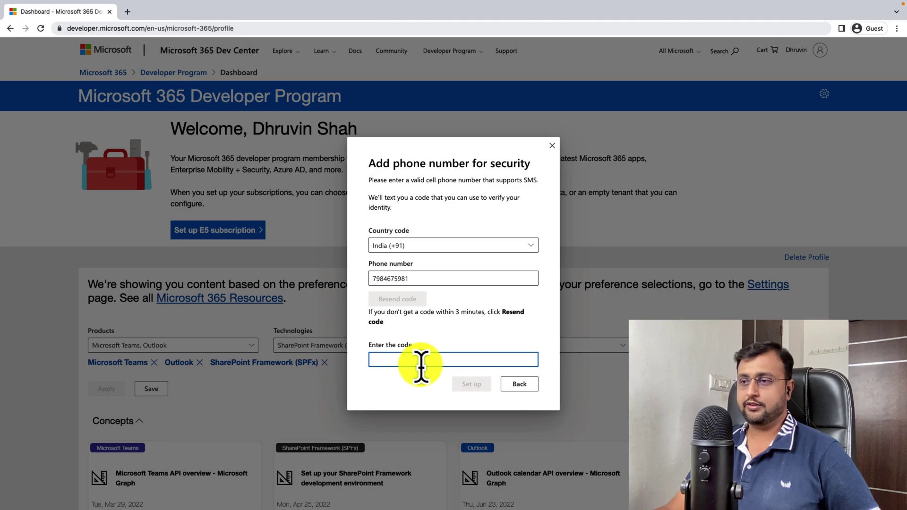
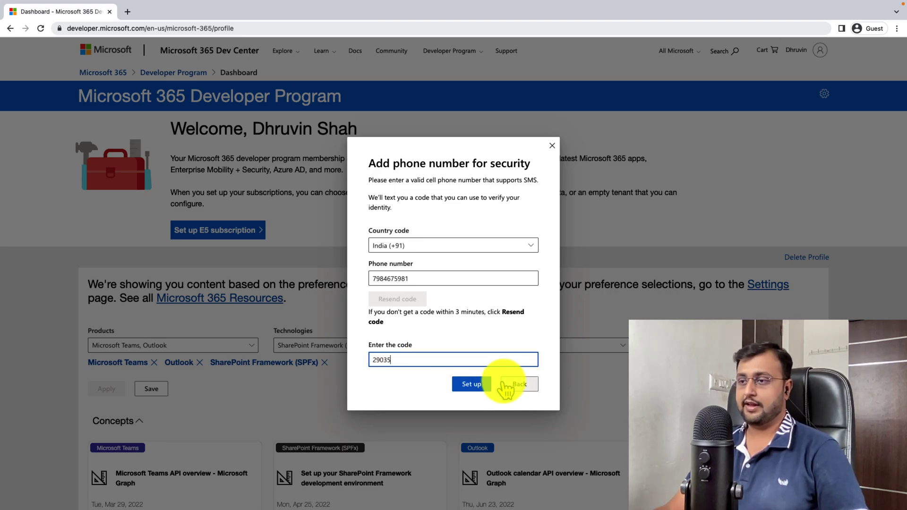
click(484, 385)
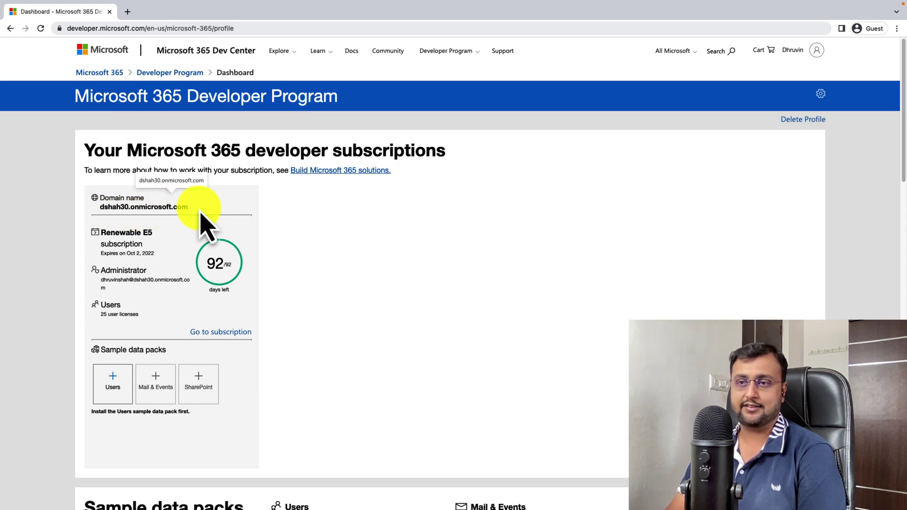
scroll(222, 283, down, 6)
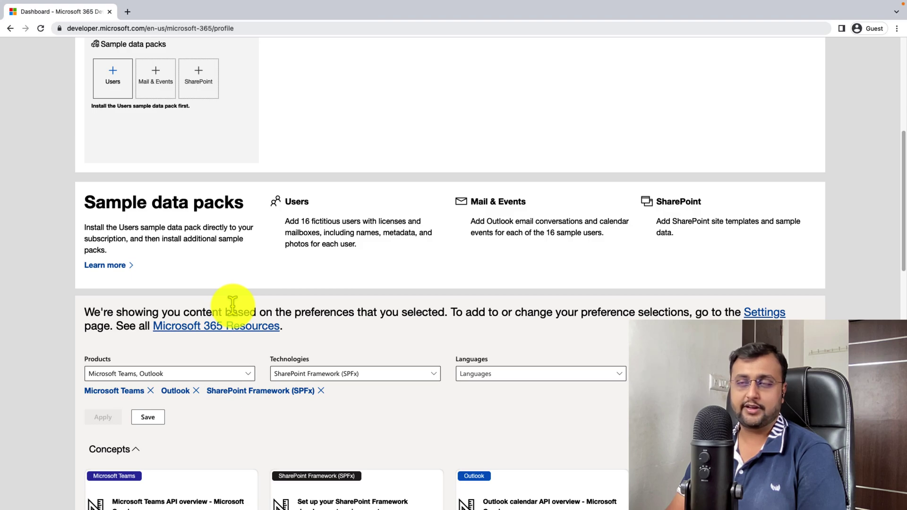
scroll(233, 304, up, 6)
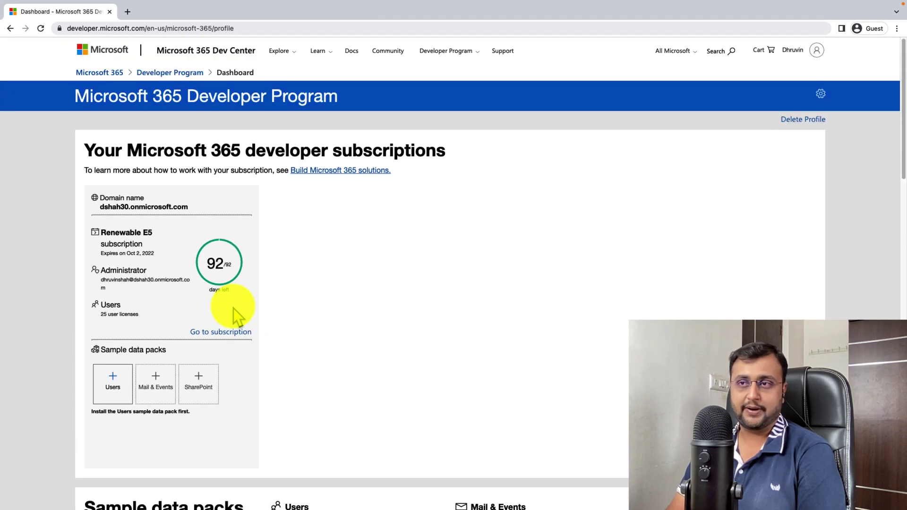
scroll(255, 326, down, 7)
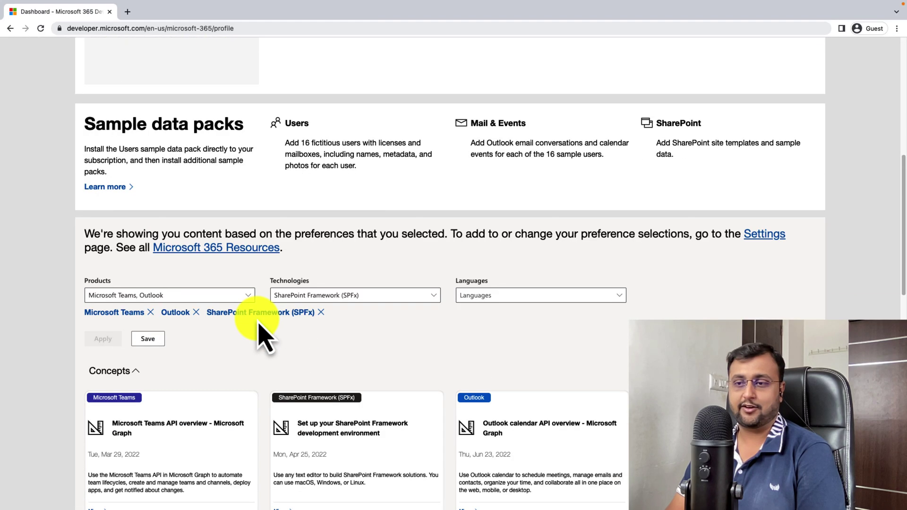
scroll(265, 337, up, 7)
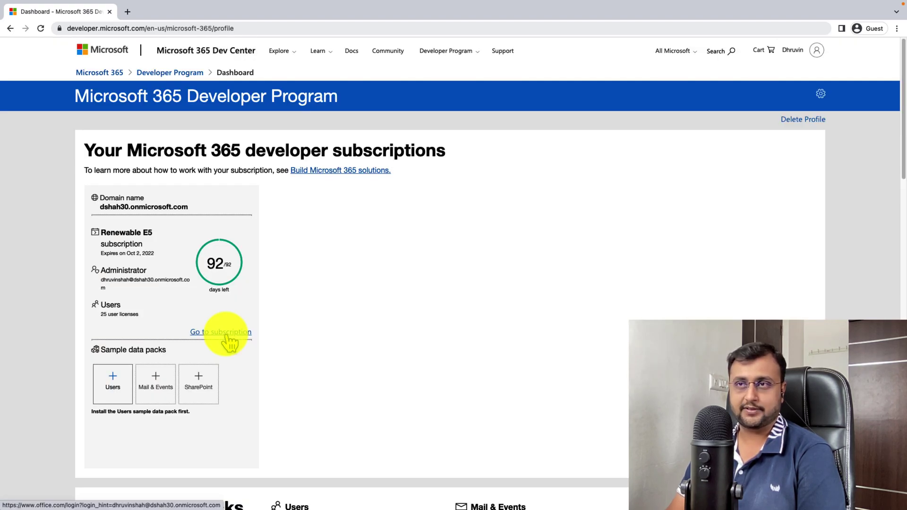
Step: Open the new subscription and sign in as the sandbox admin with the pasted password, staying signed in
click(226, 334)
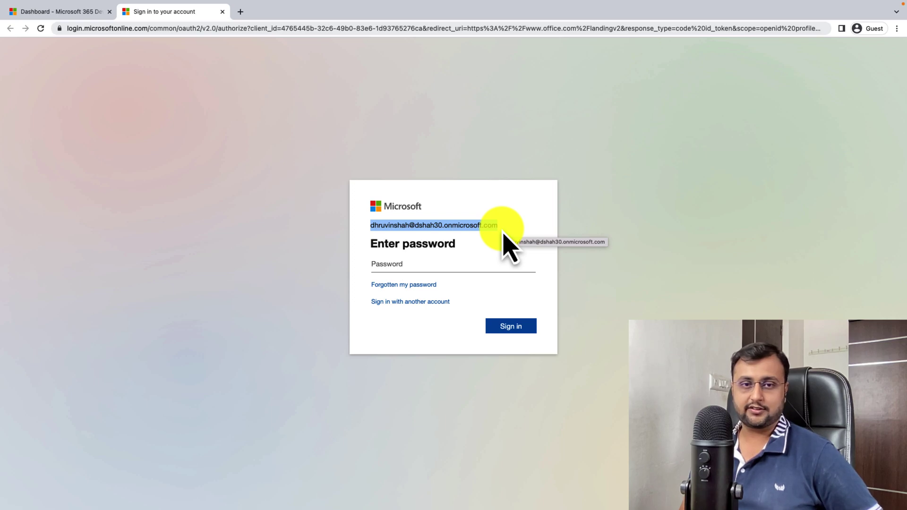
key(super+Tab)
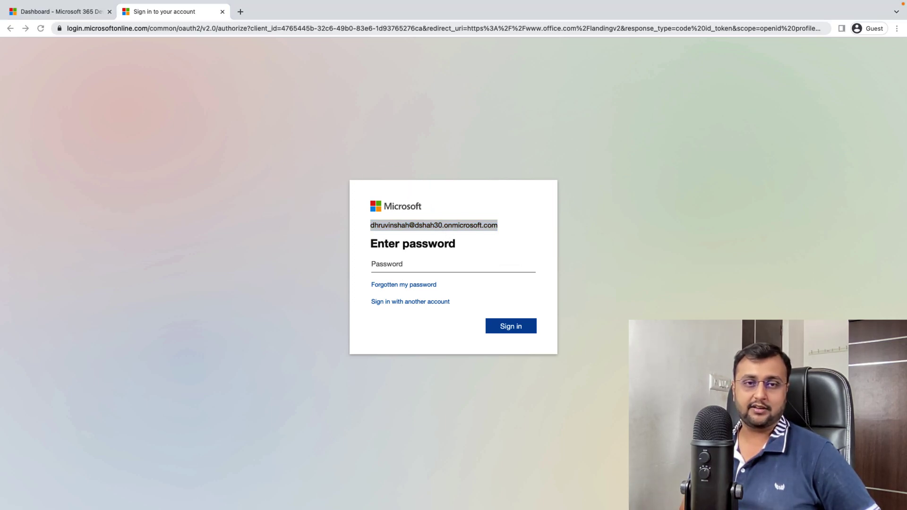
click(390, 266)
key(super+v)
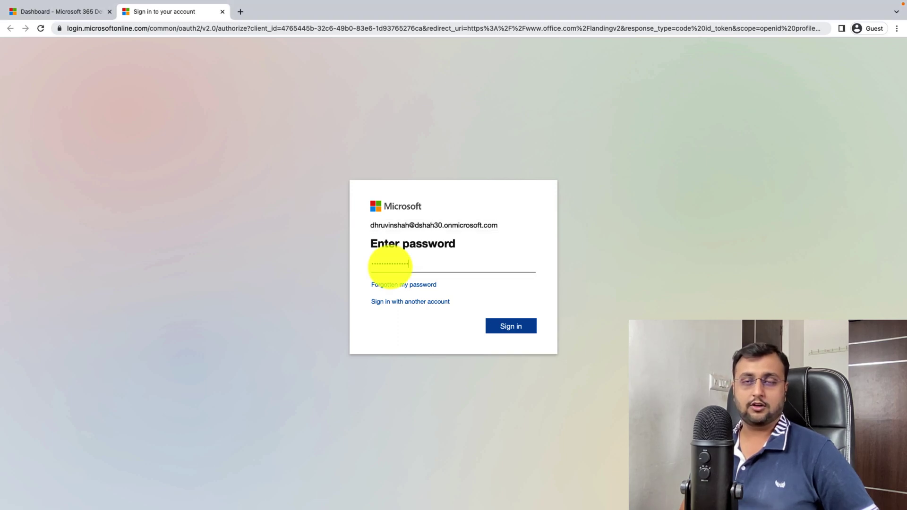
key(Return)
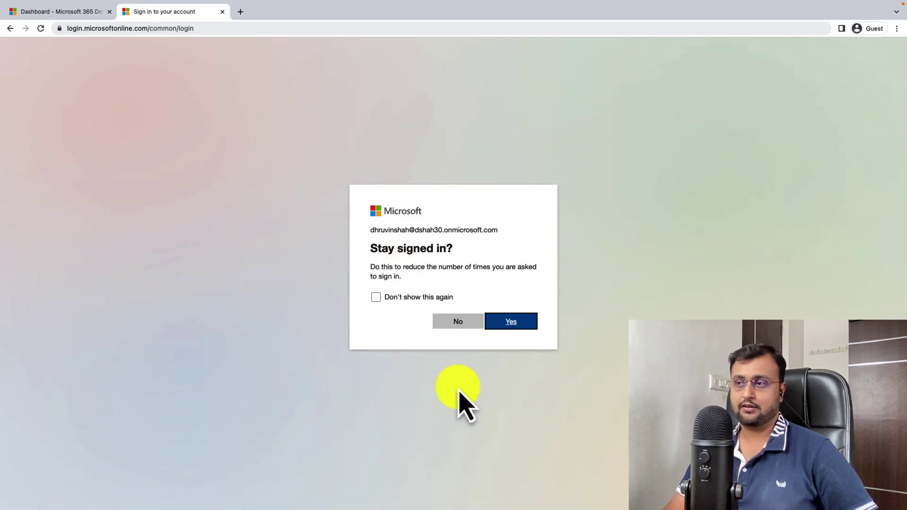
click(512, 326)
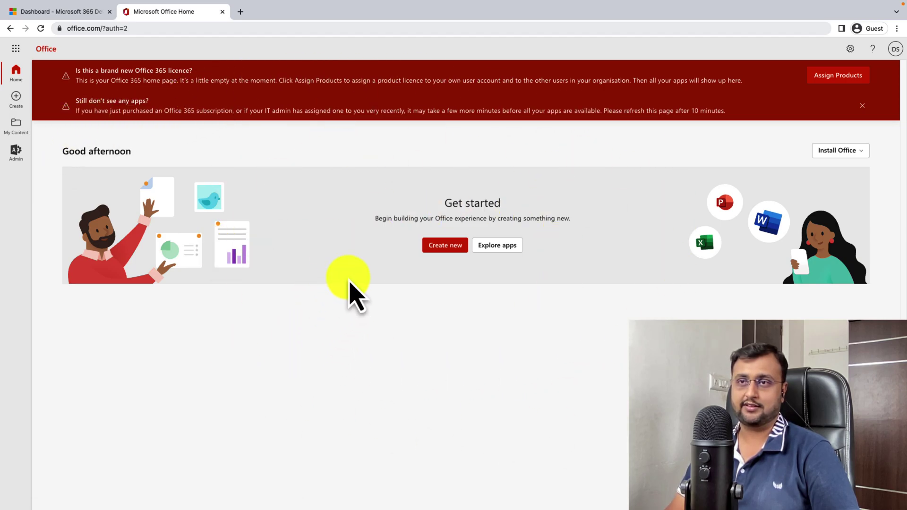
Step: Launch Assign Products and switch to the Active users tab showing the unlicensed admin
click(840, 80)
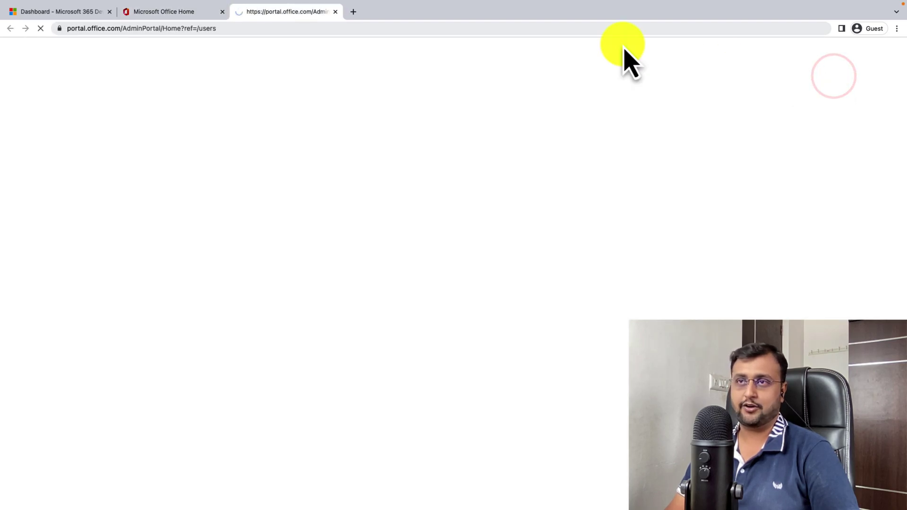
click(188, 11)
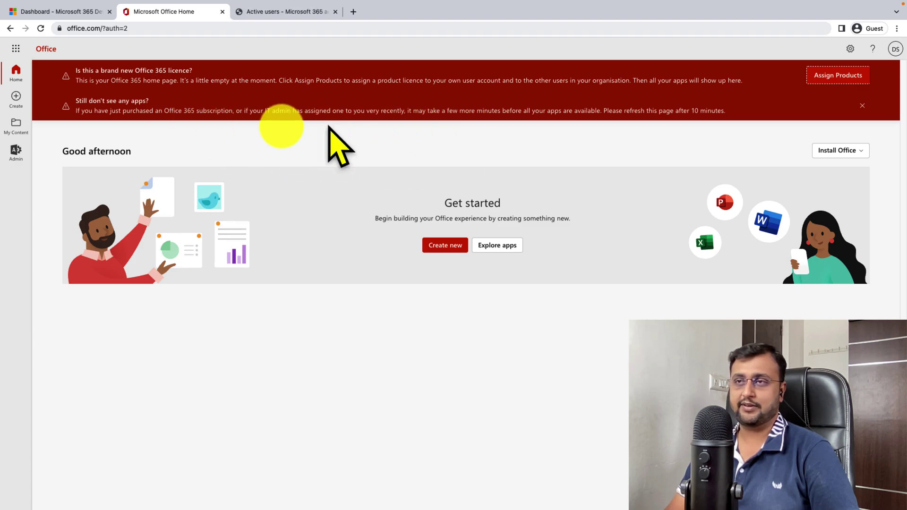
click(284, 12)
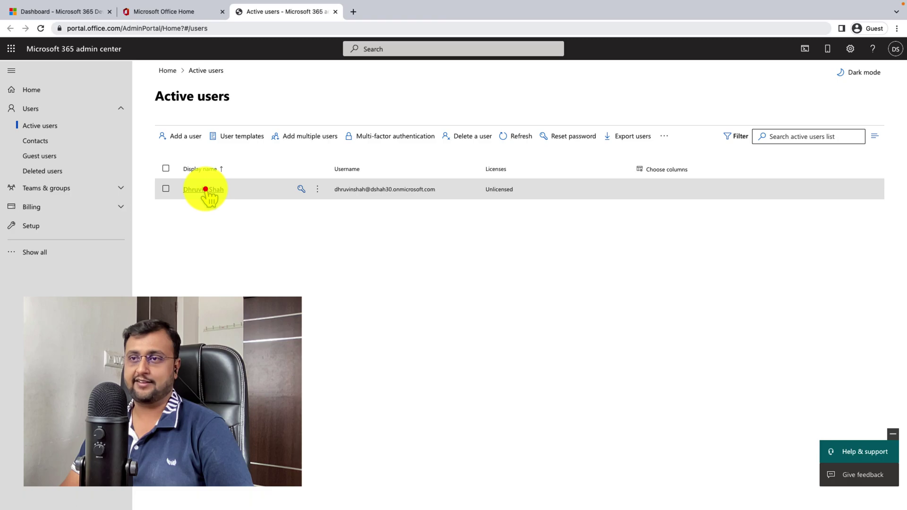
click(204, 189)
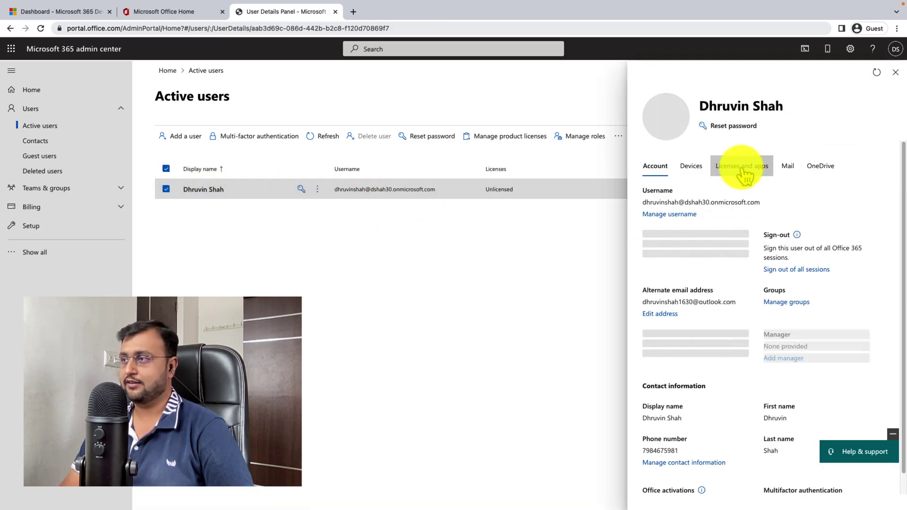
click(742, 167)
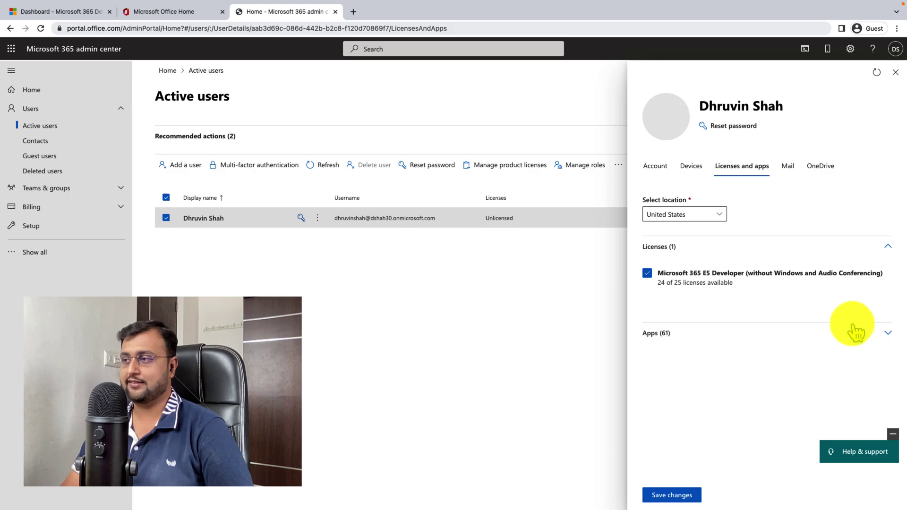
click(883, 332)
scroll(880, 331, down, 15)
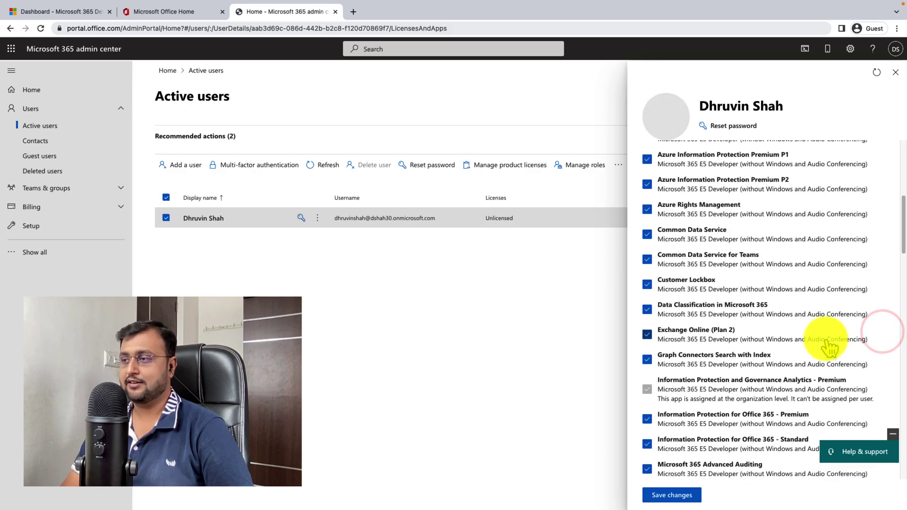
scroll(829, 347, up, 12)
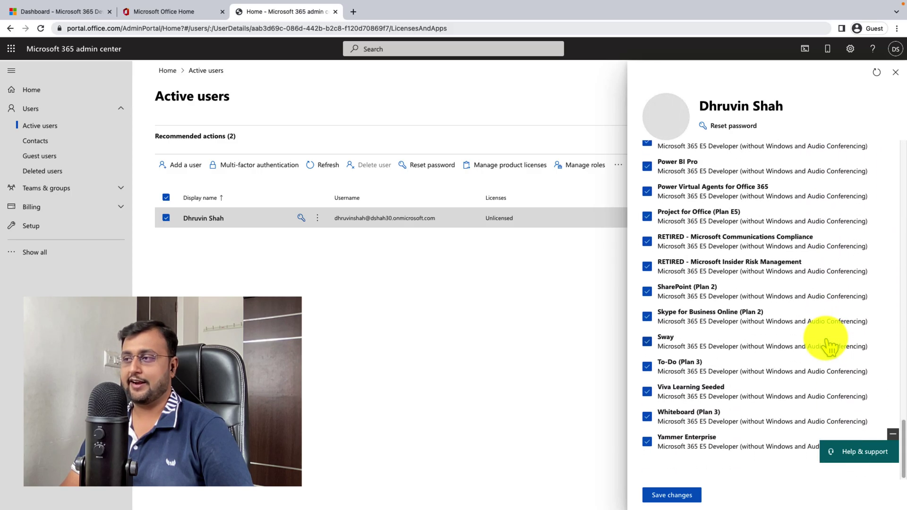
scroll(829, 346, up, 3)
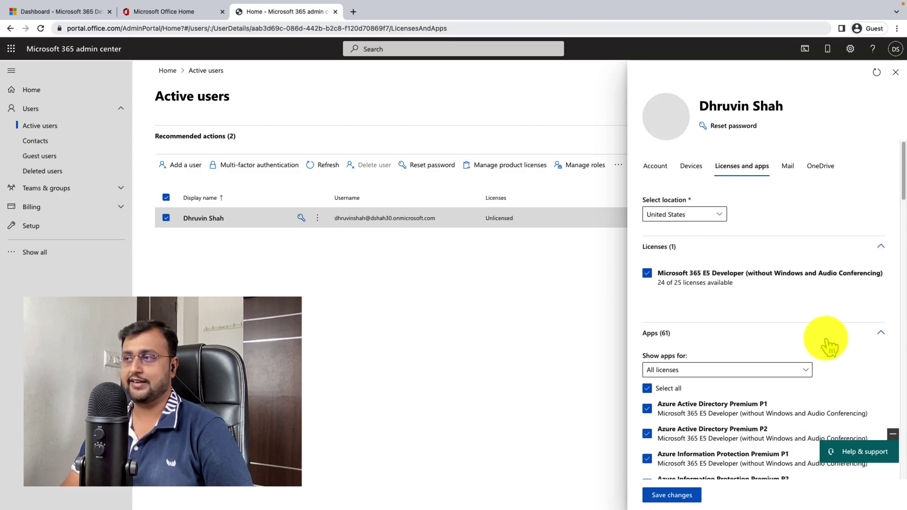
click(893, 74)
Step: Add a second user with a custom password and the Microsoft 365 E5 Developer licence, then close the wizard
click(176, 166)
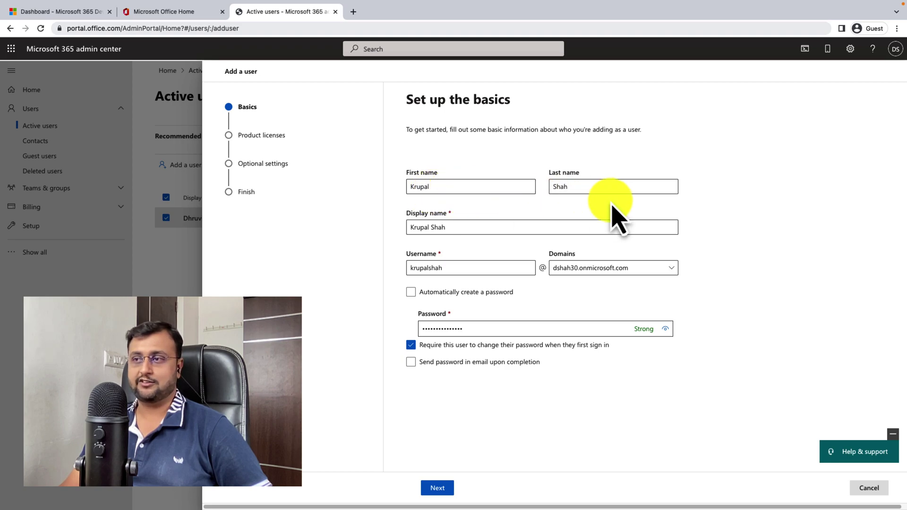
click(445, 494)
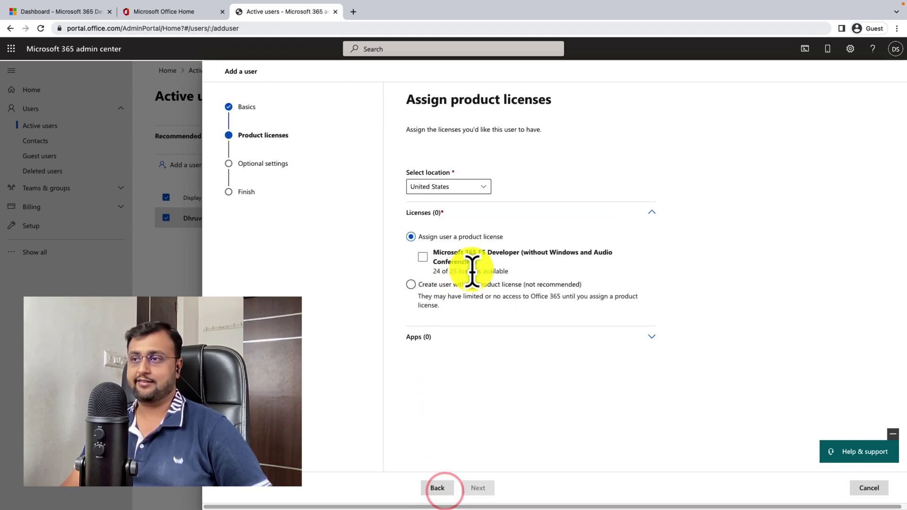
click(424, 257)
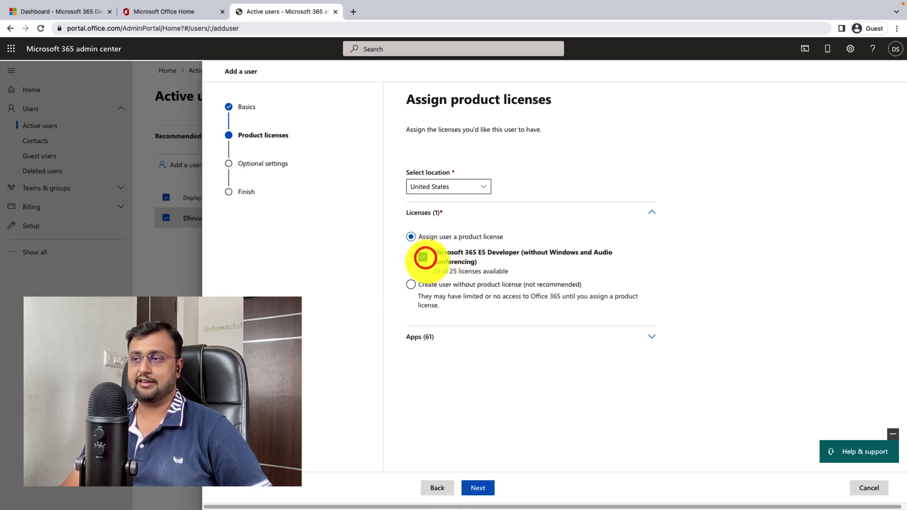
click(478, 489)
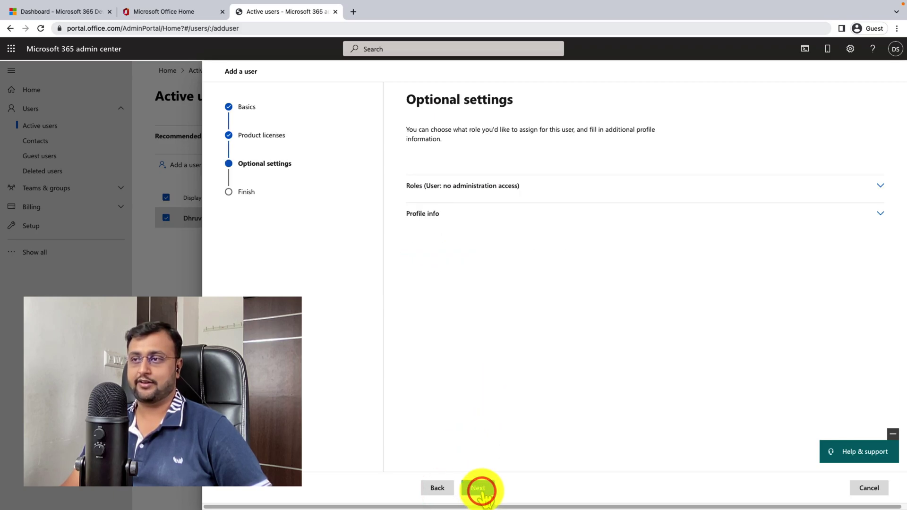
click(482, 490)
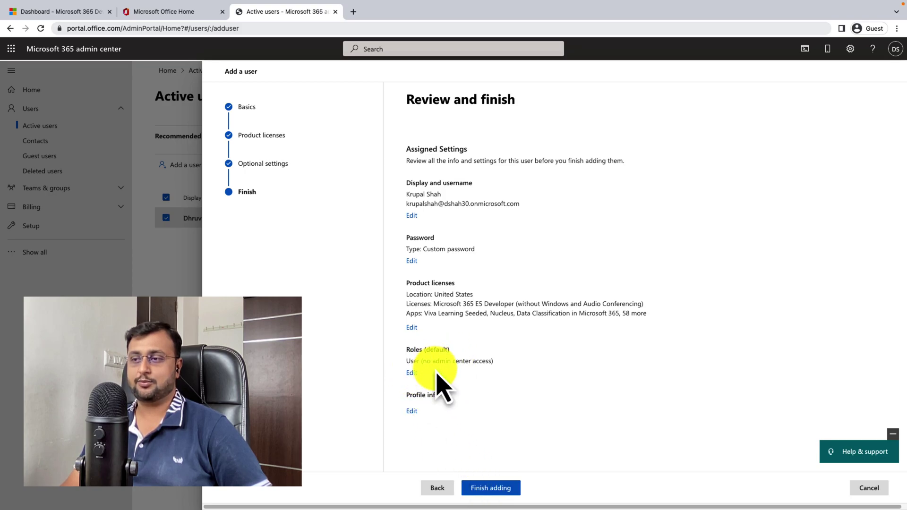
click(494, 490)
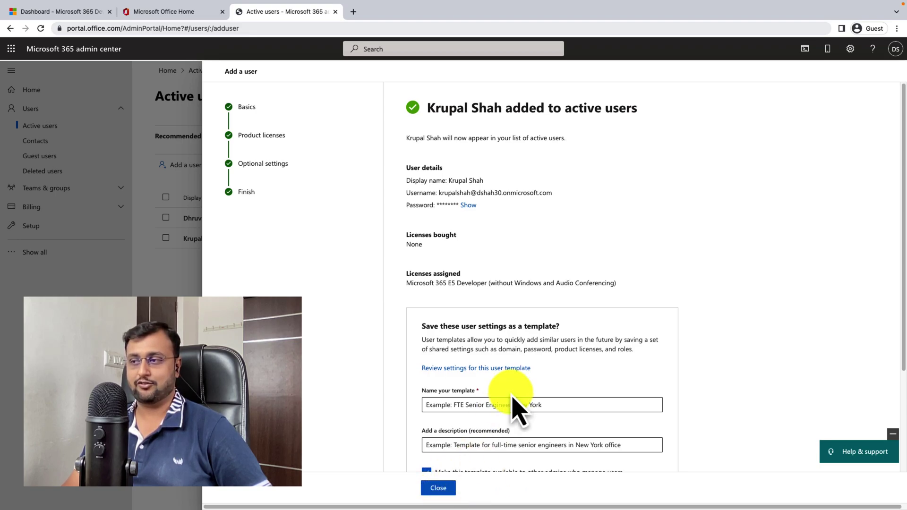
scroll(516, 409, down, 3)
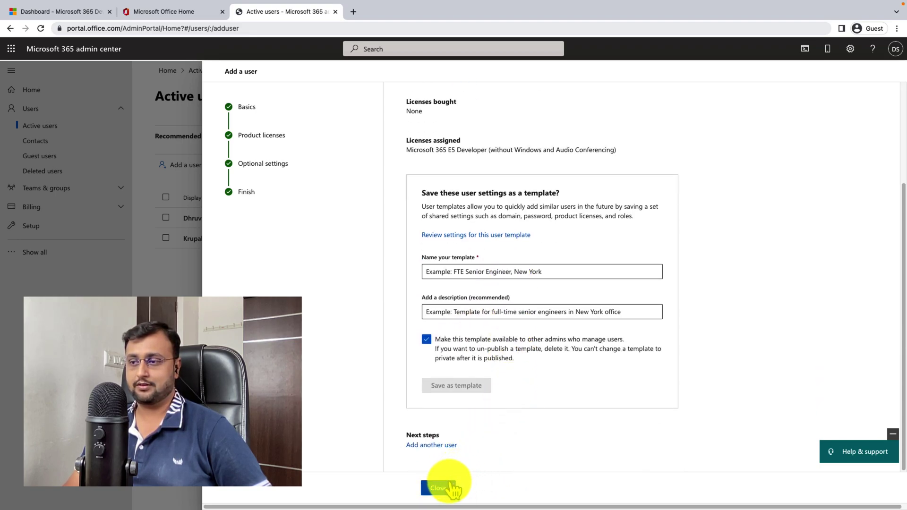
click(440, 489)
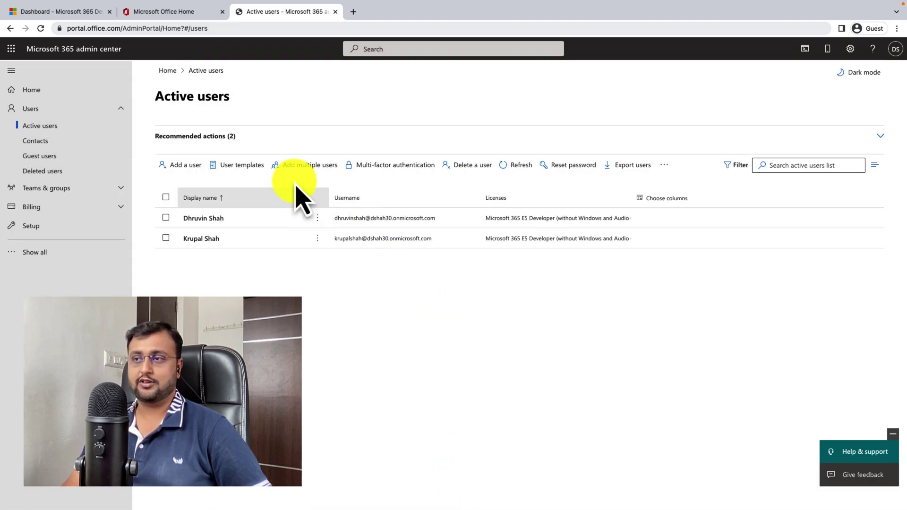